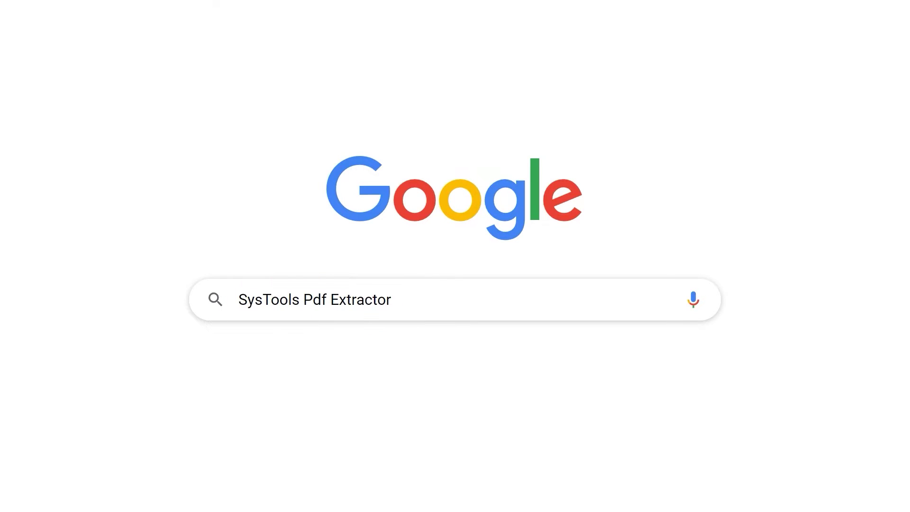
- Run the Google search for 'SysTools Pdf Extractor'
key(Return)
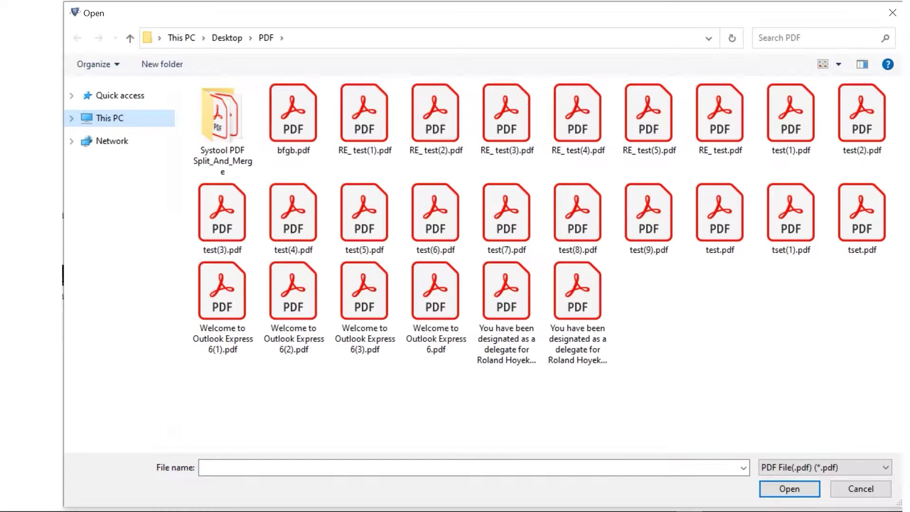
- Add all PDFs from the Desktop PDF folder to the extractor's file list
key(ctrl+a)
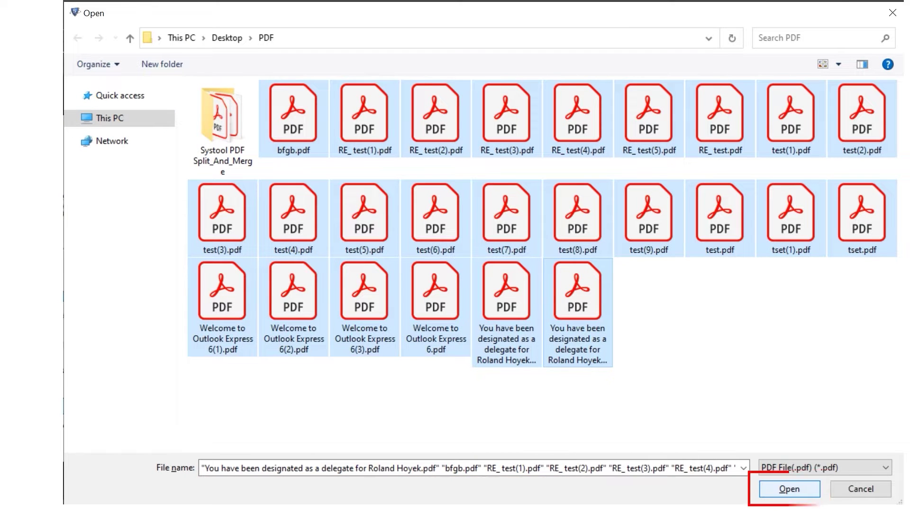
key(Return)
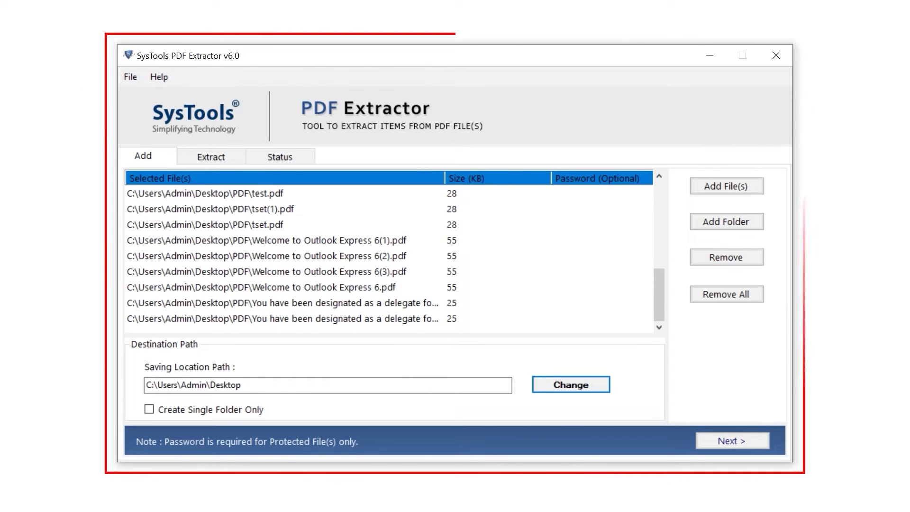